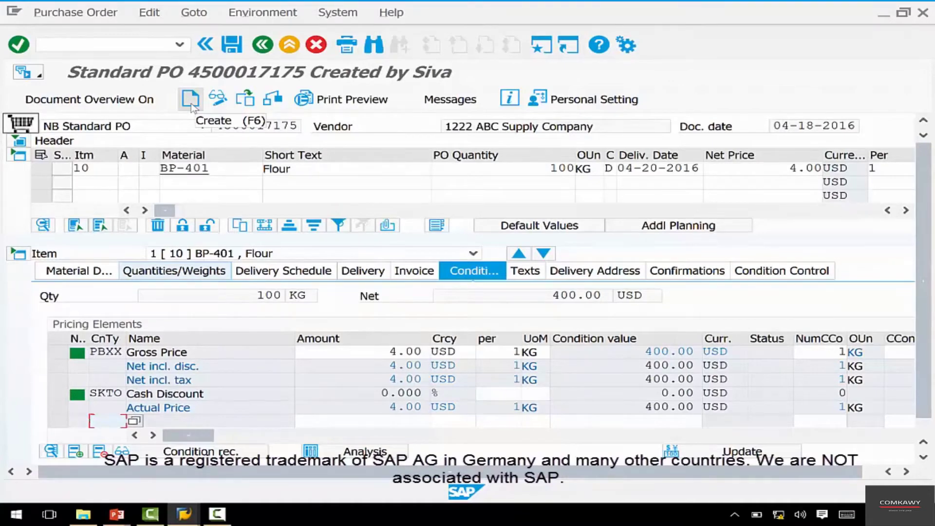
- Start a new standard purchase order and open the search help for its vendor
click(190, 100)
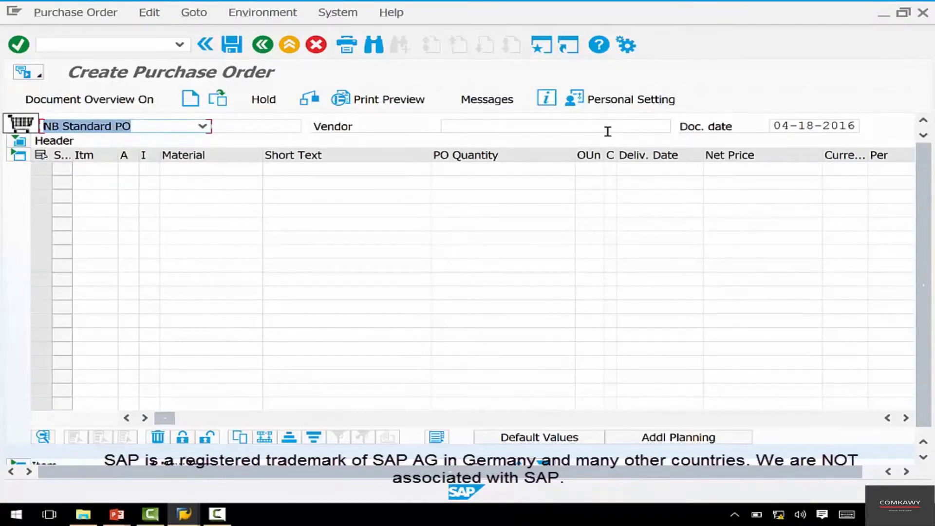
click(608, 127)
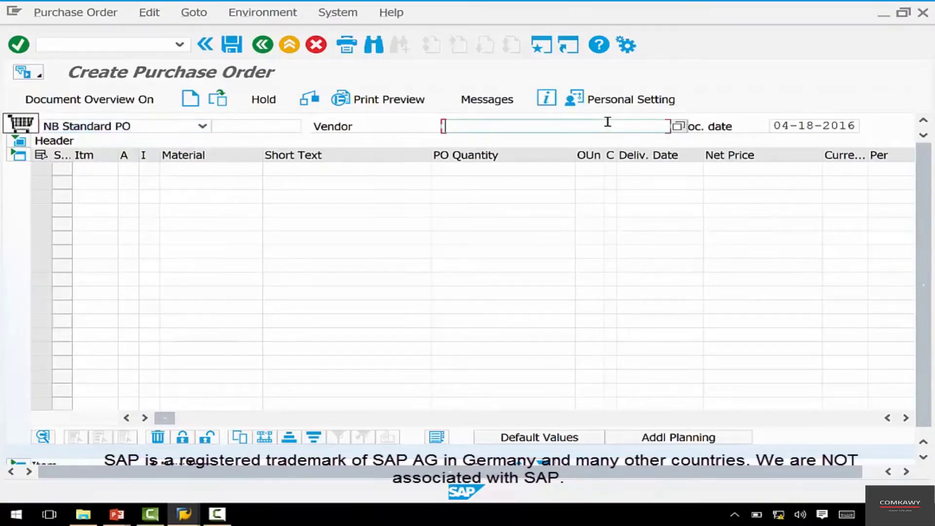
click(678, 127)
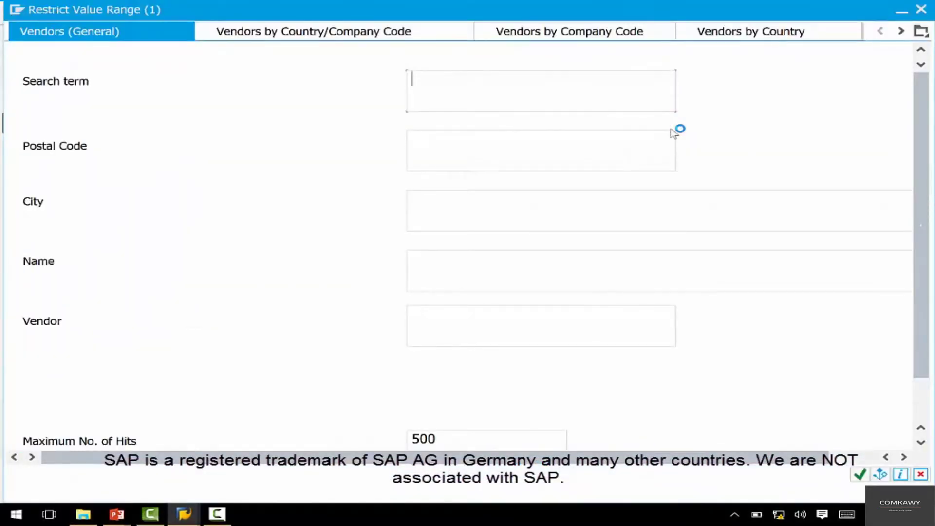
- Examine the available vendor search criteria, including general, country/company code, country, address attributes (fuzzy search) and purchasing
click(453, 214)
click(466, 281)
click(462, 144)
click(401, 27)
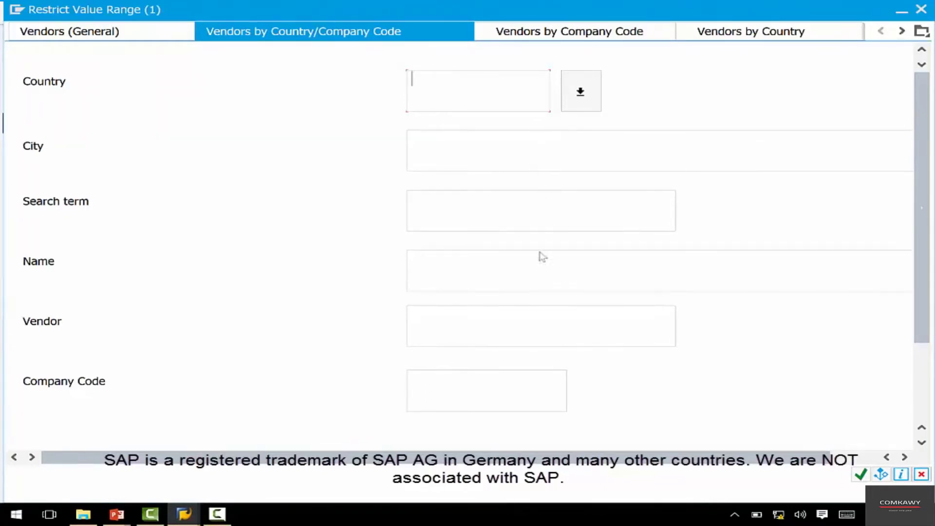
click(774, 34)
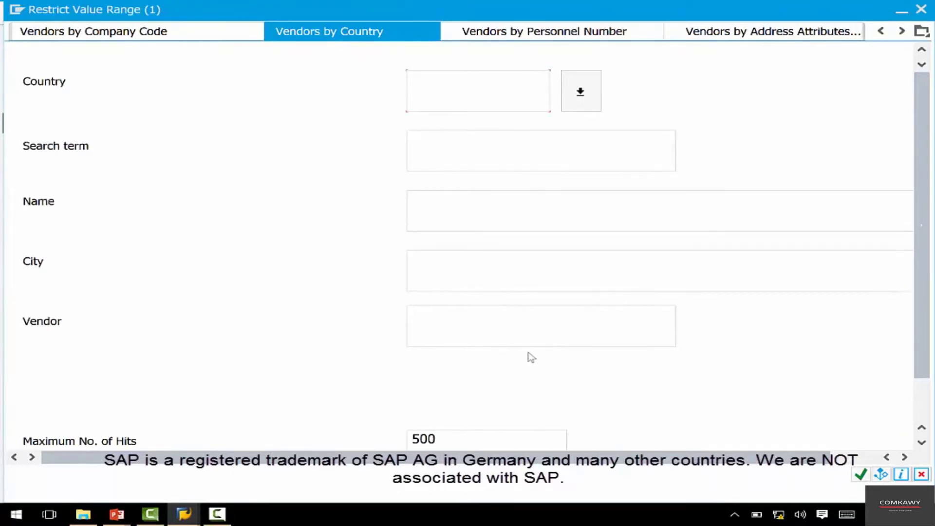
click(705, 32)
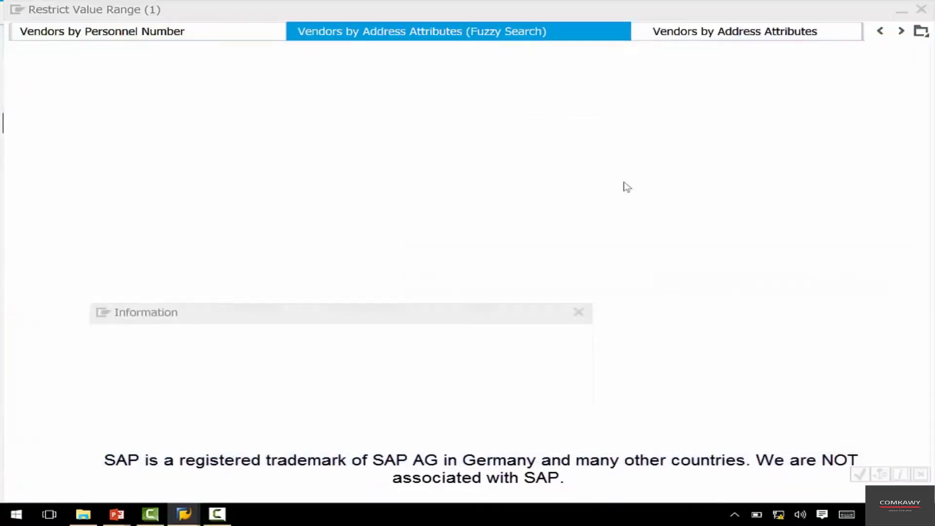
click(922, 31)
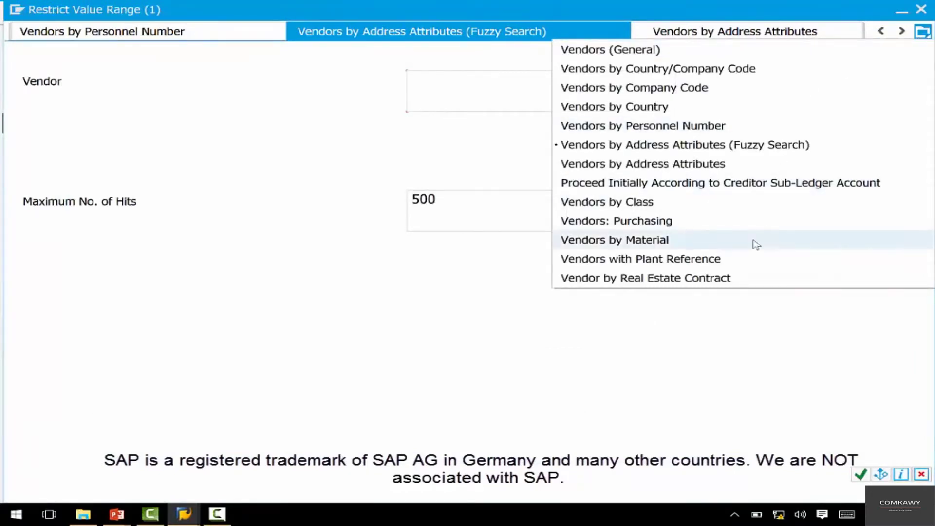
click(744, 224)
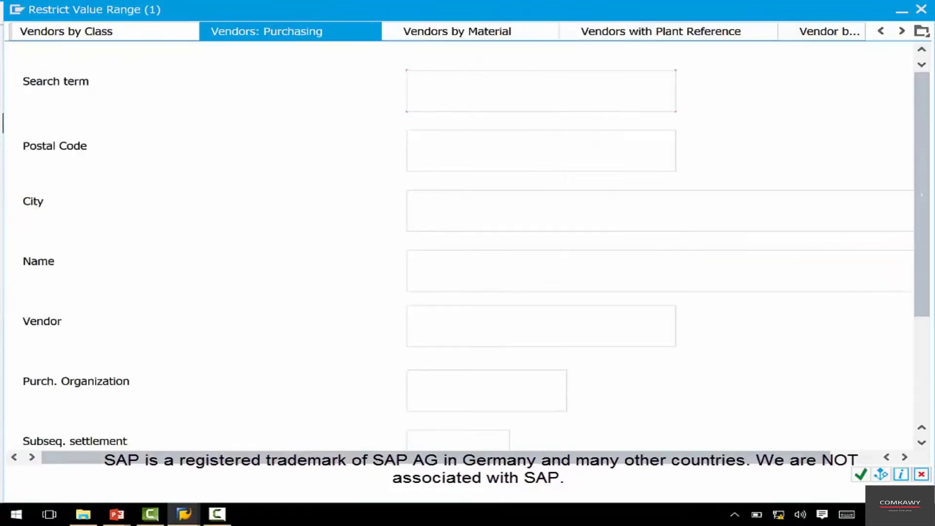
- Switch to the exercise slide and handwrite City, Zip Code, Name and Number as the numbered answer to question 1
click(891, 15)
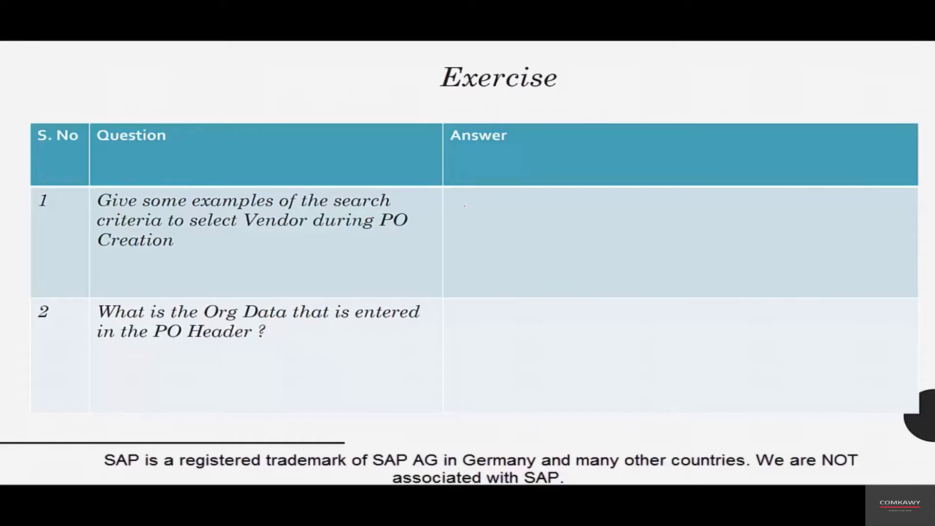
mouse_move(466, 201)
mouse_down()
mouse_move(464, 213)
mouse_move(505, 204)
mouse_move(504, 221)
mouse_move(468, 233)
mouse_move(550, 226)
mouse_up()
click(469, 231)
drag(463, 249, 463, 259)
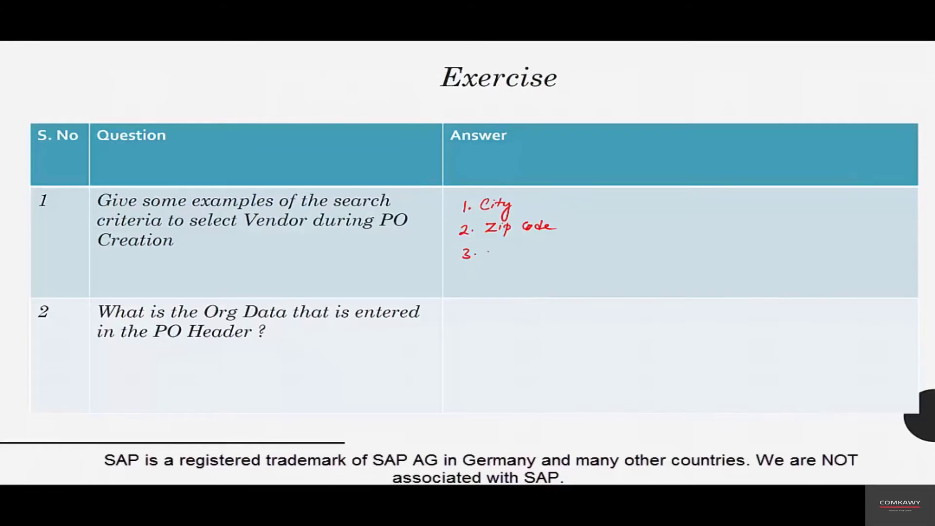
mouse_move(488, 257)
mouse_down()
mouse_move(501, 247)
mouse_move(508, 256)
mouse_move(532, 251)
mouse_up()
drag(467, 274, 535, 280)
drag(537, 282, 544, 276)
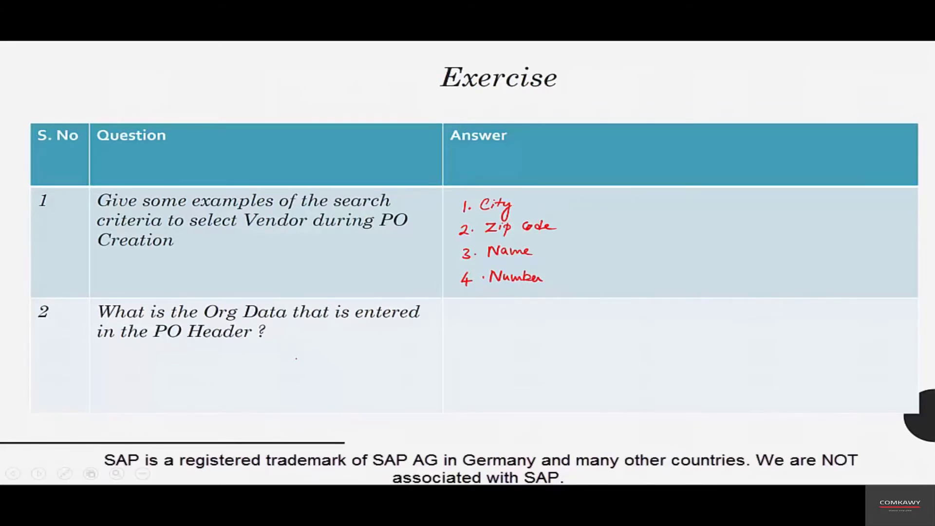
key(alt+Tab)
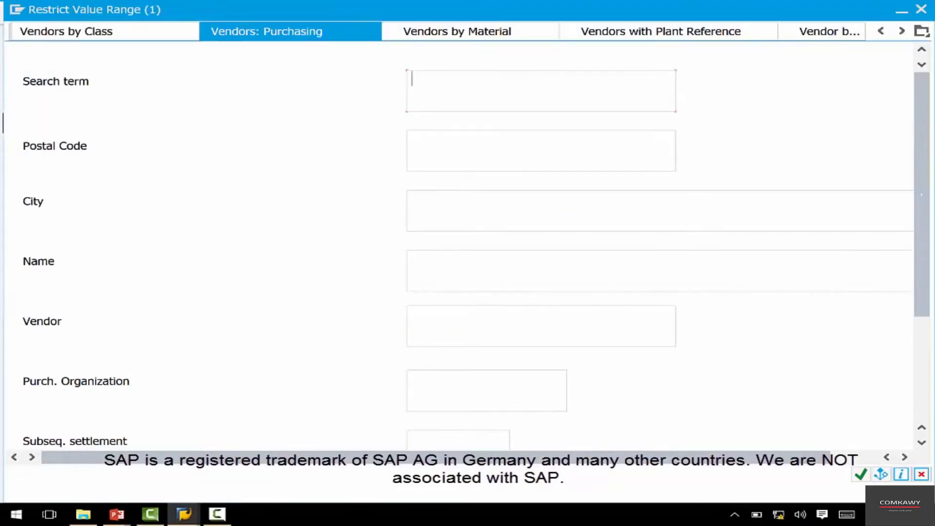
click(920, 9)
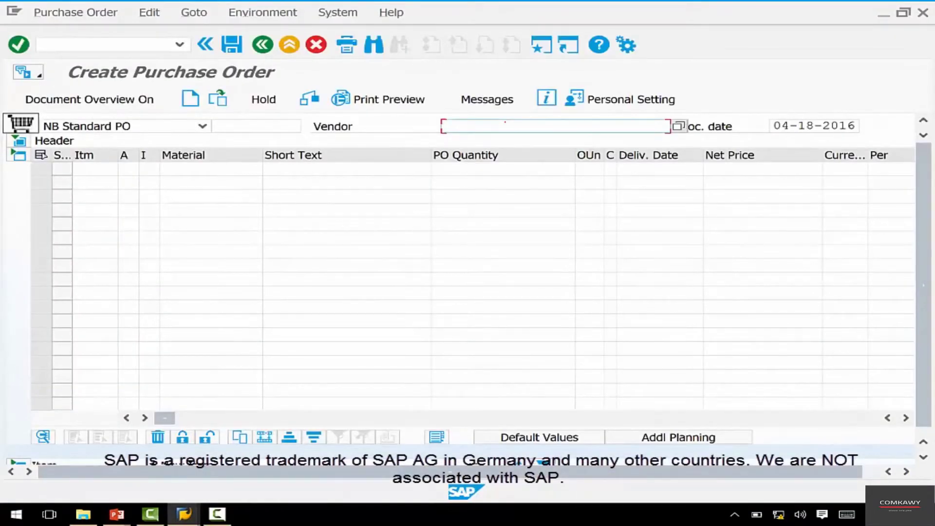
click(505, 124)
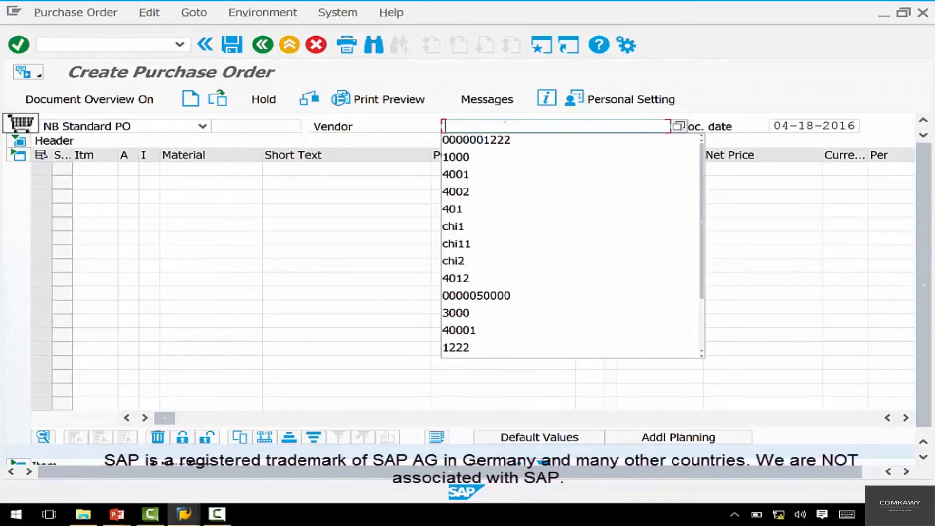
key(Escape)
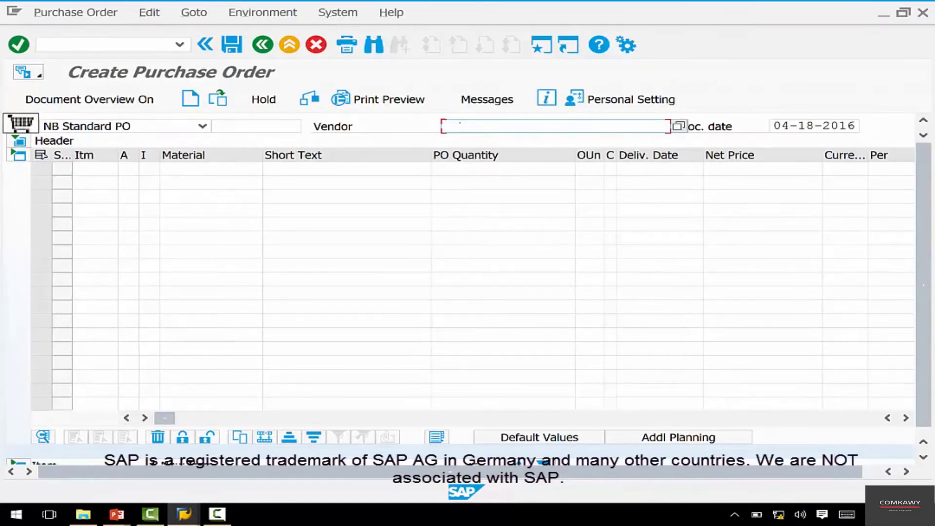
click(460, 123)
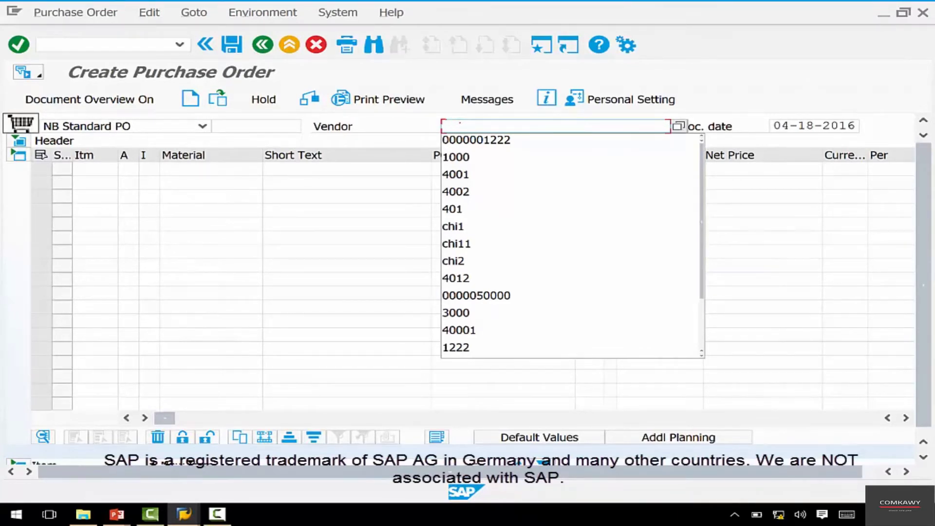
key(Down)
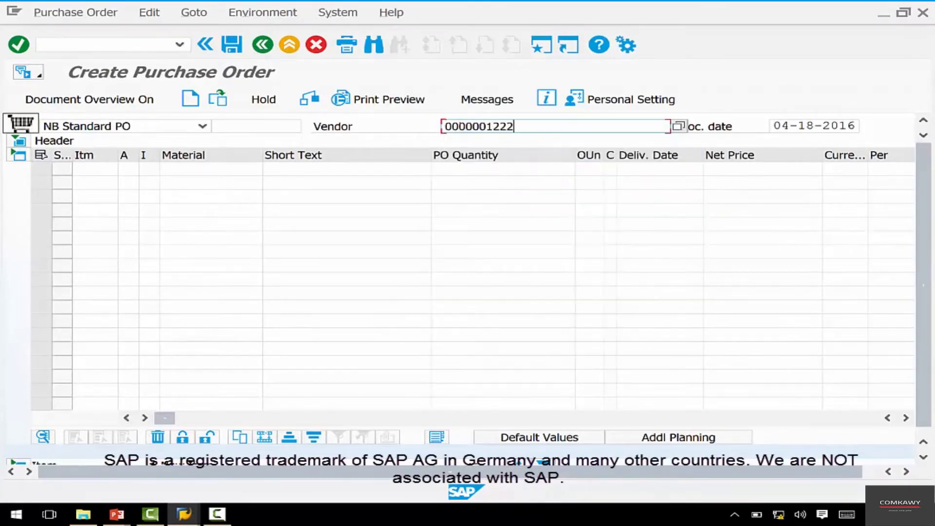
key(Return)
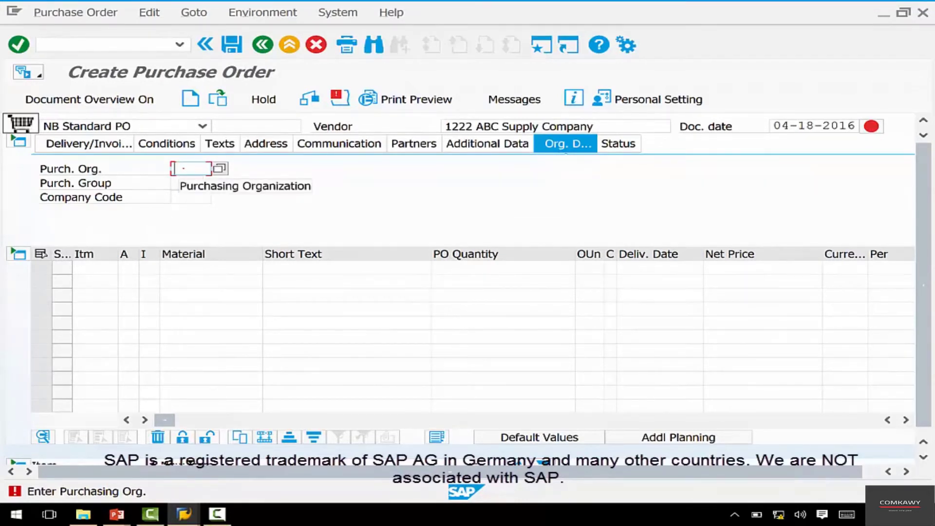
- On the exercise slide, handwrite P. Org, P. Group and Company Code as the answer to question 2, and advance to the next slide
click(183, 182)
click(179, 194)
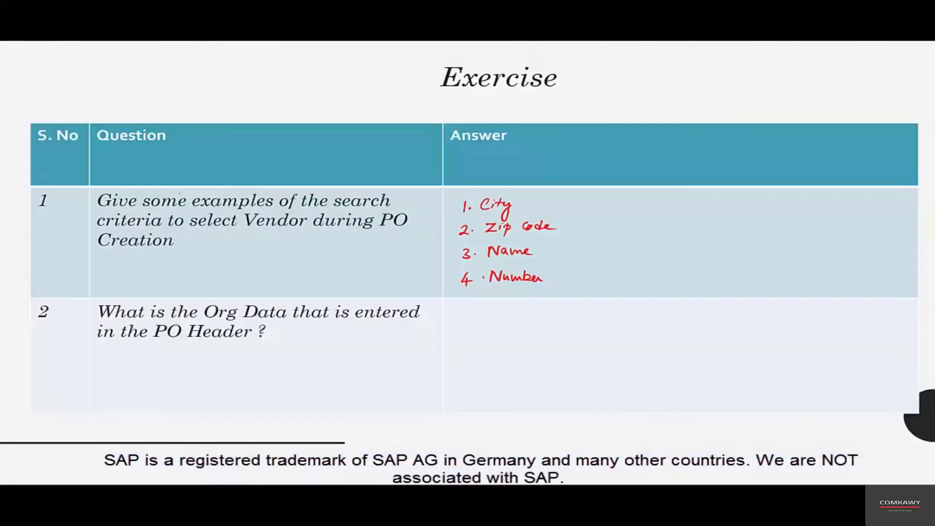
mouse_move(484, 312)
mouse_down()
mouse_move(522, 321)
mouse_move(518, 335)
mouse_move(480, 350)
mouse_move(528, 347)
mouse_move(536, 358)
mouse_move(540, 347)
mouse_up()
click(491, 346)
click(485, 378)
mouse_move(490, 373)
mouse_down()
mouse_move(499, 385)
mouse_move(543, 379)
mouse_move(541, 399)
mouse_move(581, 379)
mouse_up()
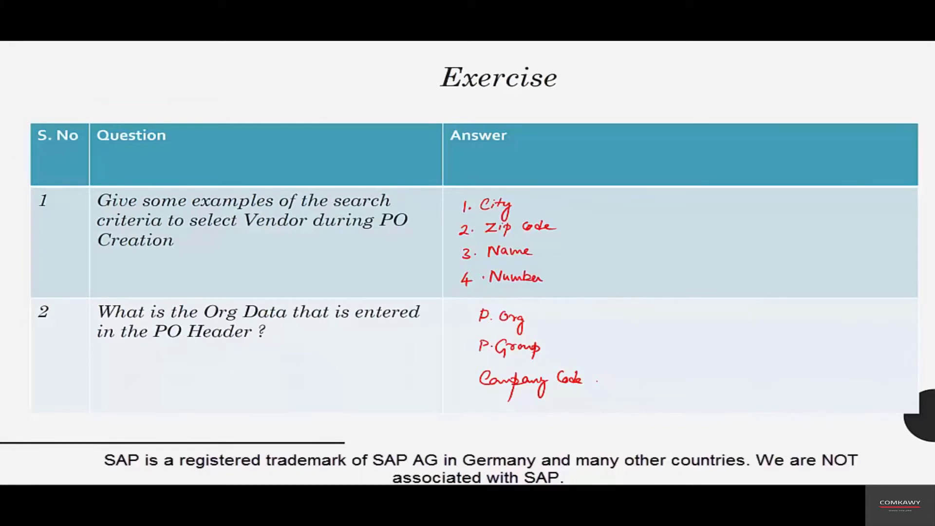
key(Right)
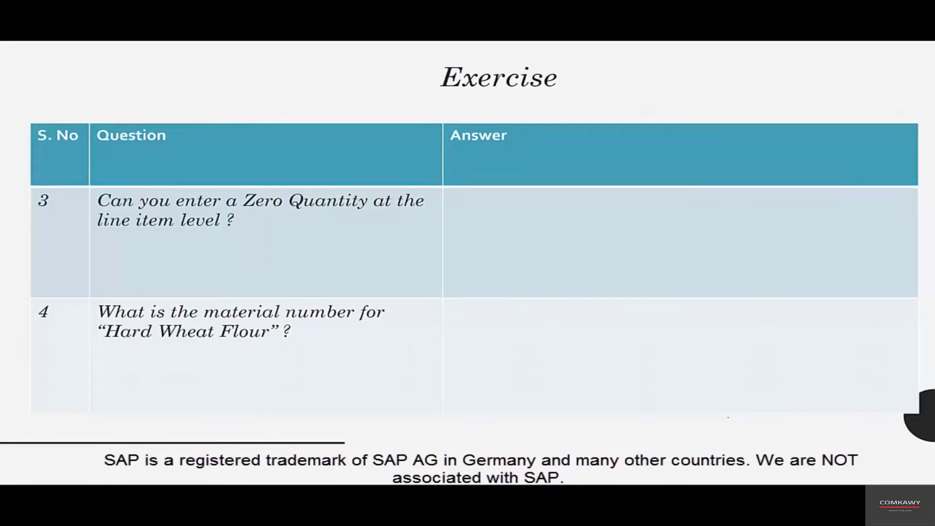
- Switch back to SAP and set the header's purchasing organization to 3000, purchasing group to 300 and company code to 3000
key(alt+Tab)
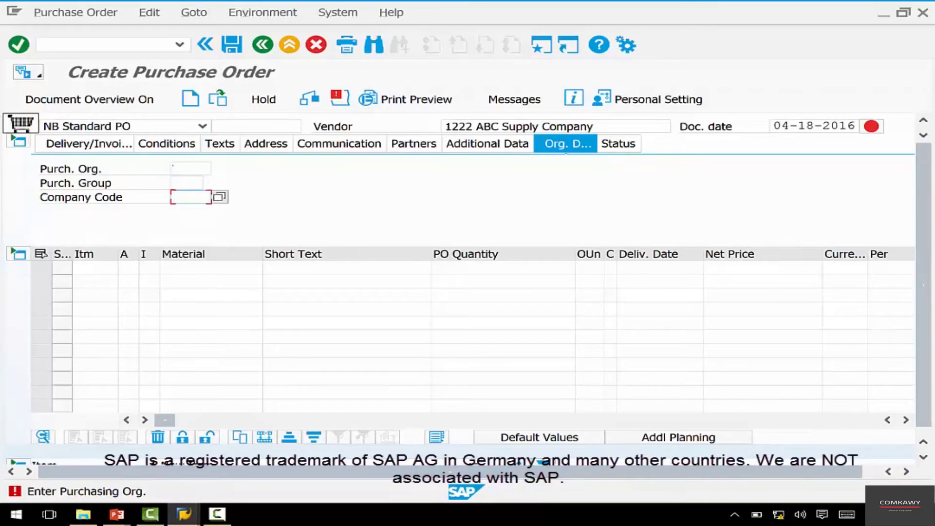
click(190, 168)
text(30)
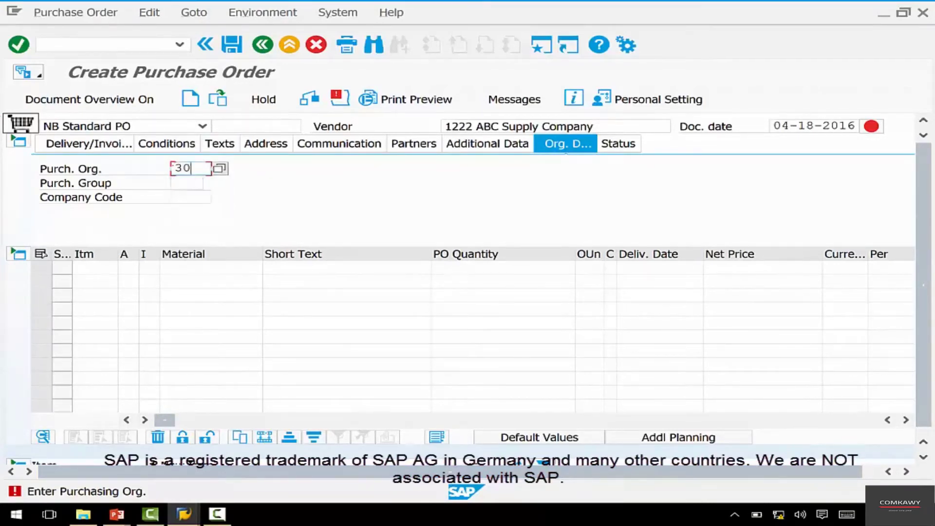
text(00)
key(Tab)
text(3)
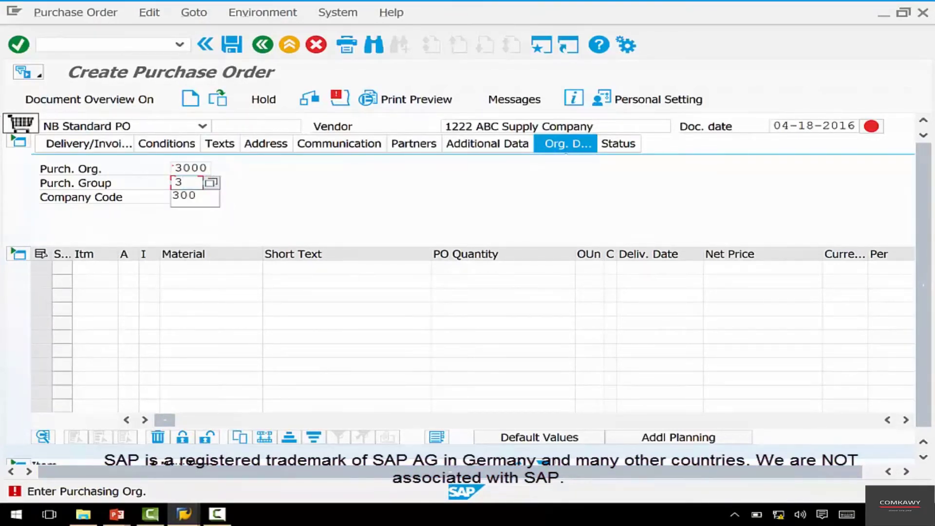
text(00)
key(Tab)
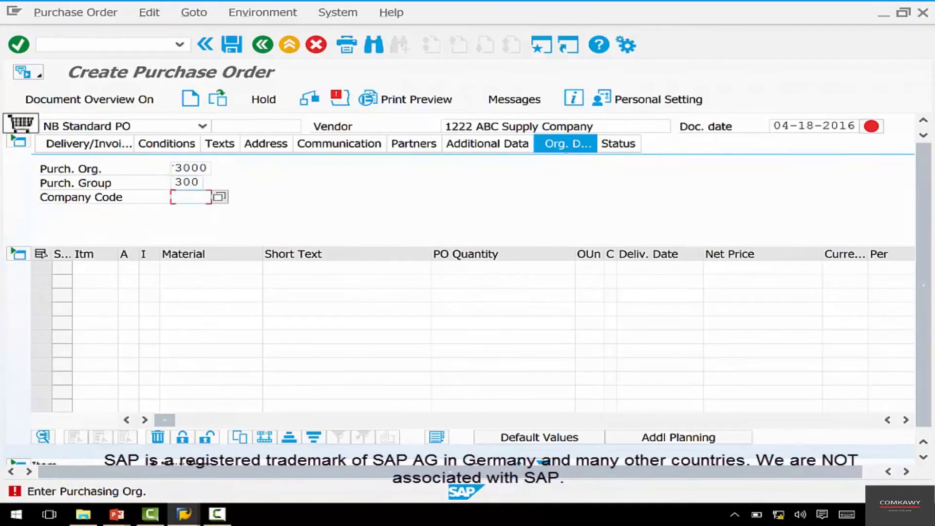
text(3)
text(000)
key(Return)
- Add material BP-401 to the first item line with a PO quantity of 0
click(206, 267)
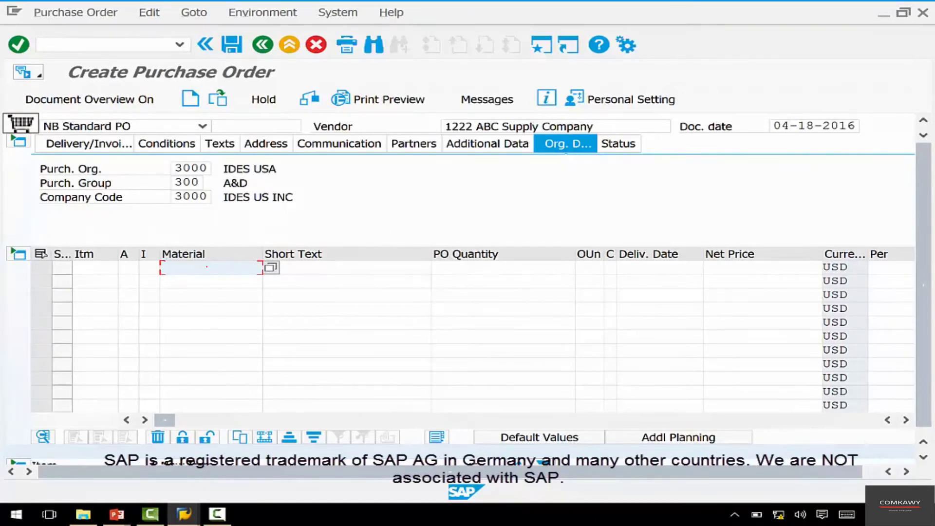
click(206, 267)
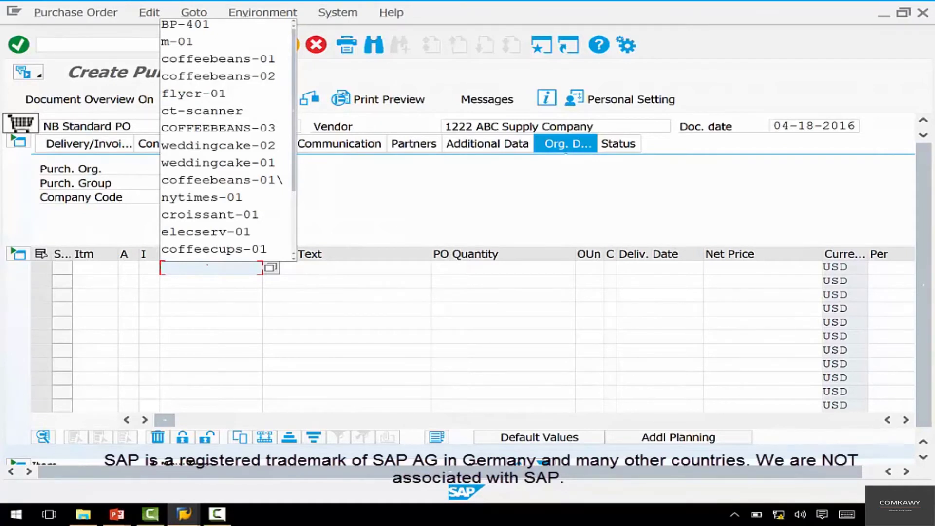
key(Up)
key(Up)
key(Up)
key(Up)
key(Up)
key(Up)
key(Up)
key(Up)
key(Up)
key(Up)
key(Up)
key(Up)
key(Up)
key(Return)
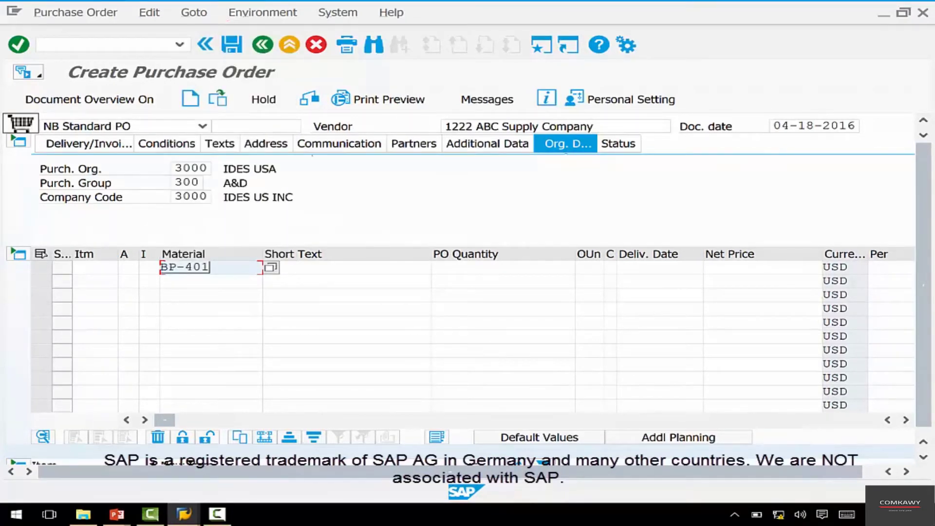
click(464, 267)
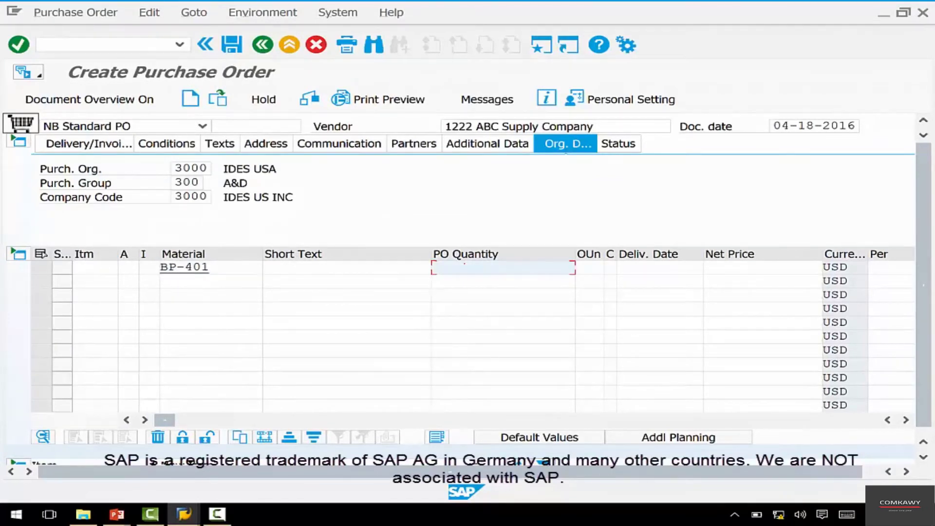
text(0)
key(Return)
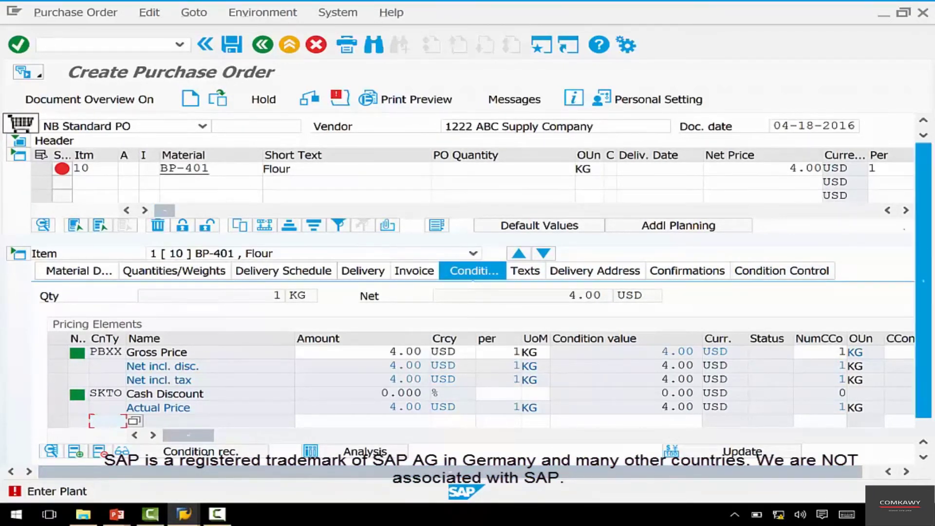
- Assign plant 3100 to the flour item in the item overview
click(906, 210)
click(905, 210)
click(905, 210)
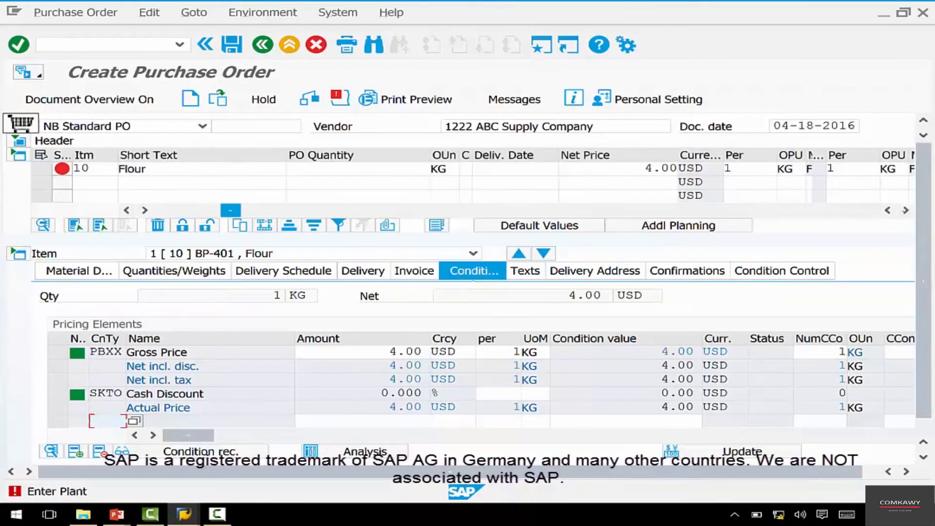
drag(230, 210, 274, 210)
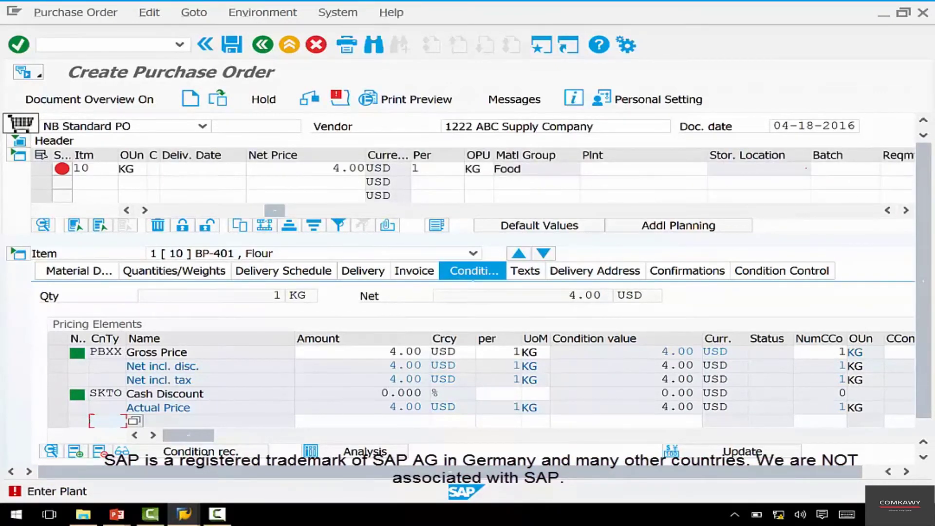
click(698, 167)
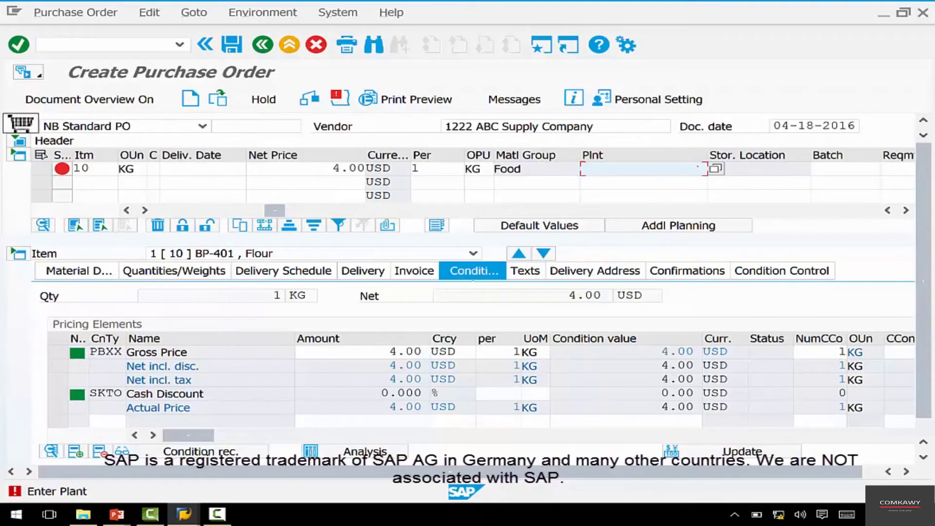
key(BackSpace)
key(Down)
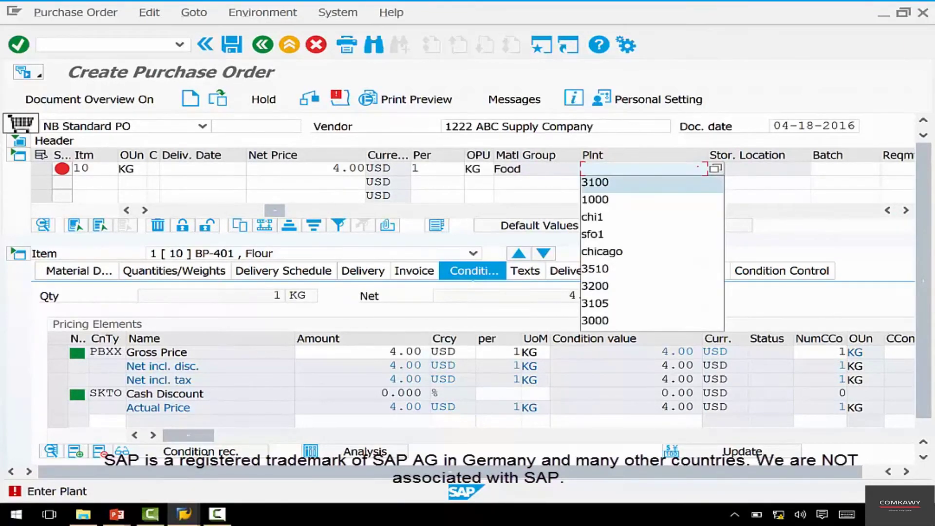
key(Return)
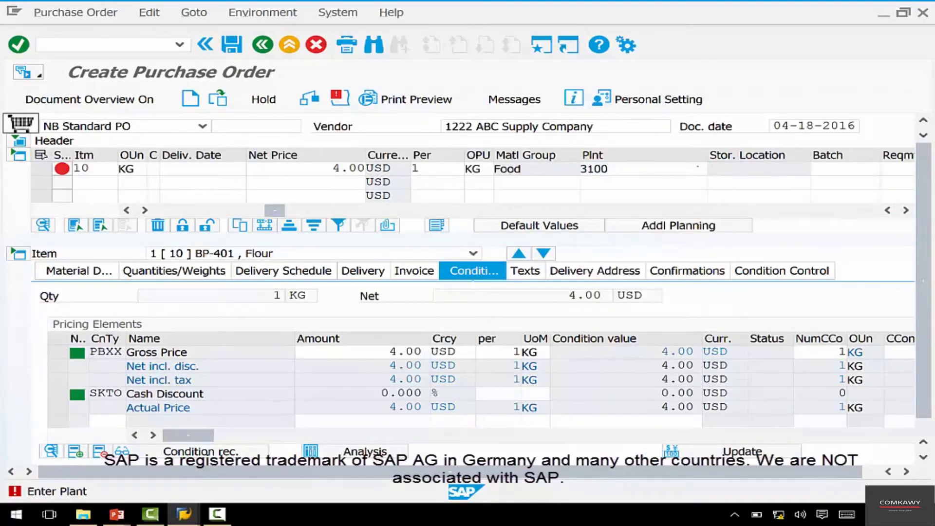
key(Return)
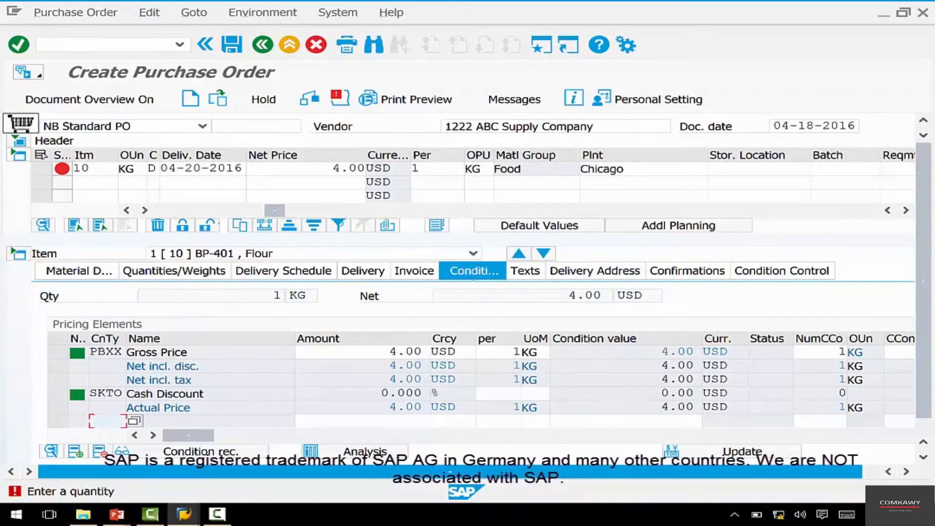
- Try setting the flour item's PO quantity to 0, and handwrite "No" as the answer to question 3 on the exercise slide
drag(275, 210, 186, 210)
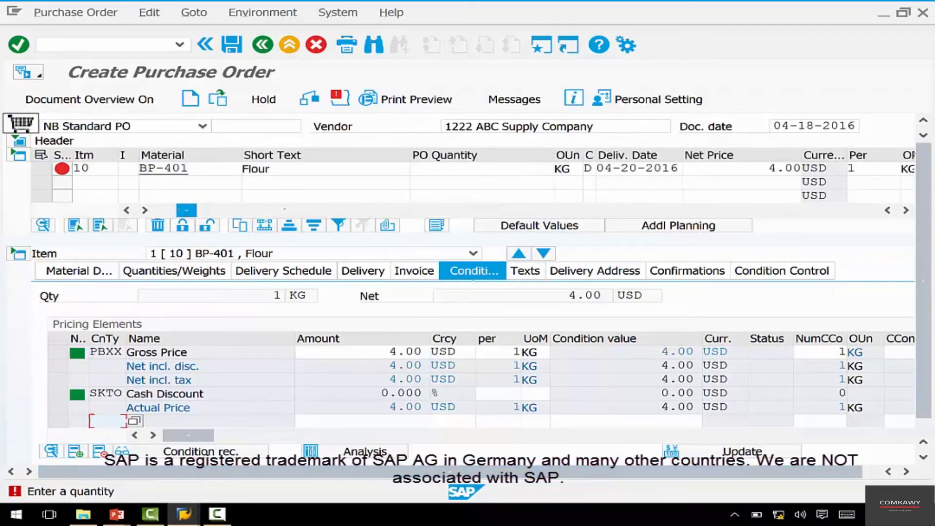
click(534, 168)
text(0)
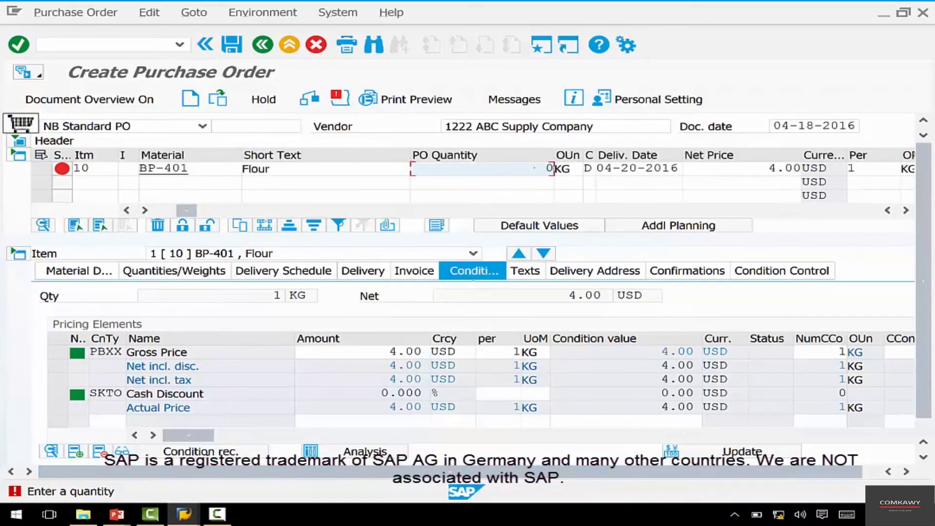
key(Return)
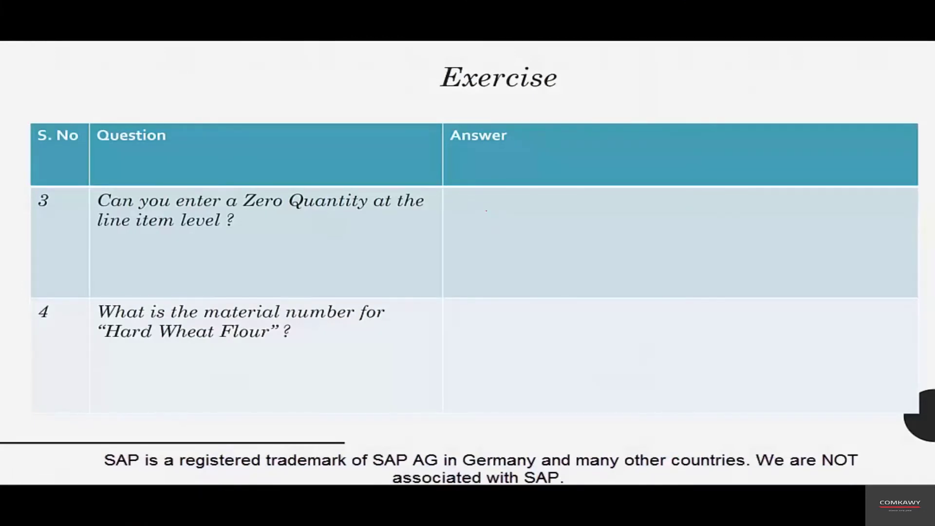
drag(488, 213, 510, 210)
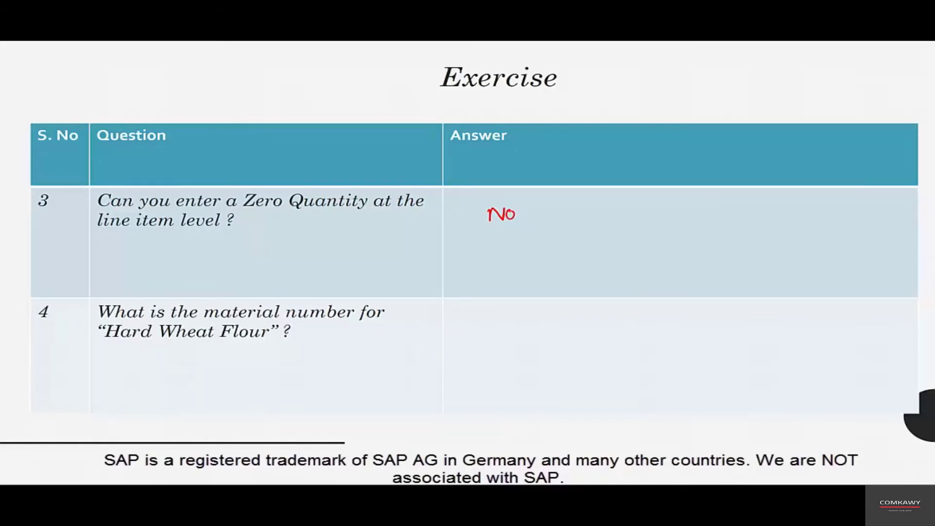